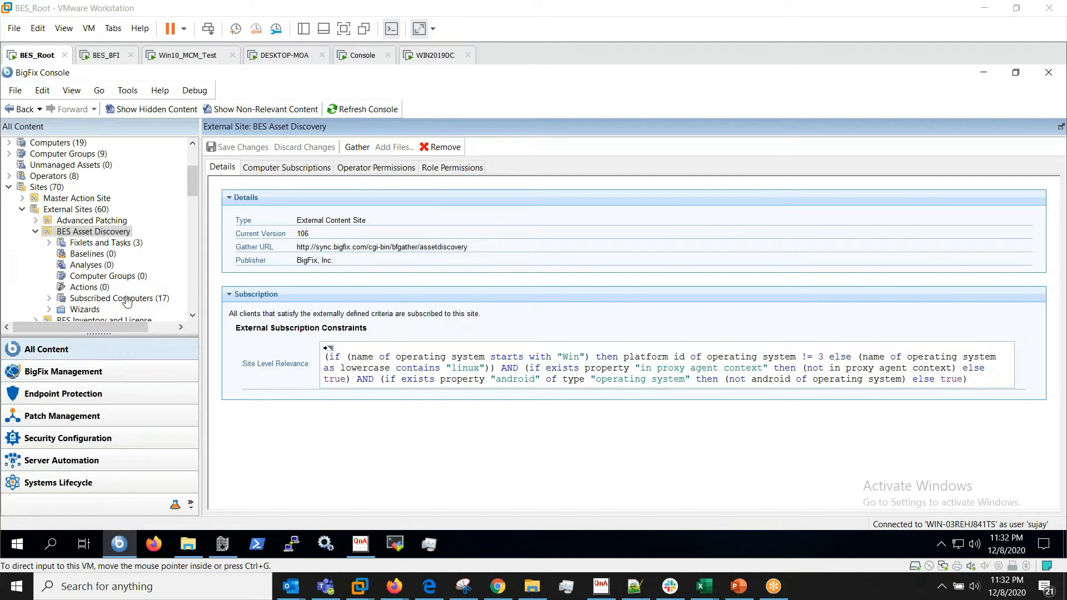
Select the Install Nmap Asset Discovery Import Service task in the asset discovery site's fixlets and tasks.
{"action": "left_click", "coordinate": [123, 243]}
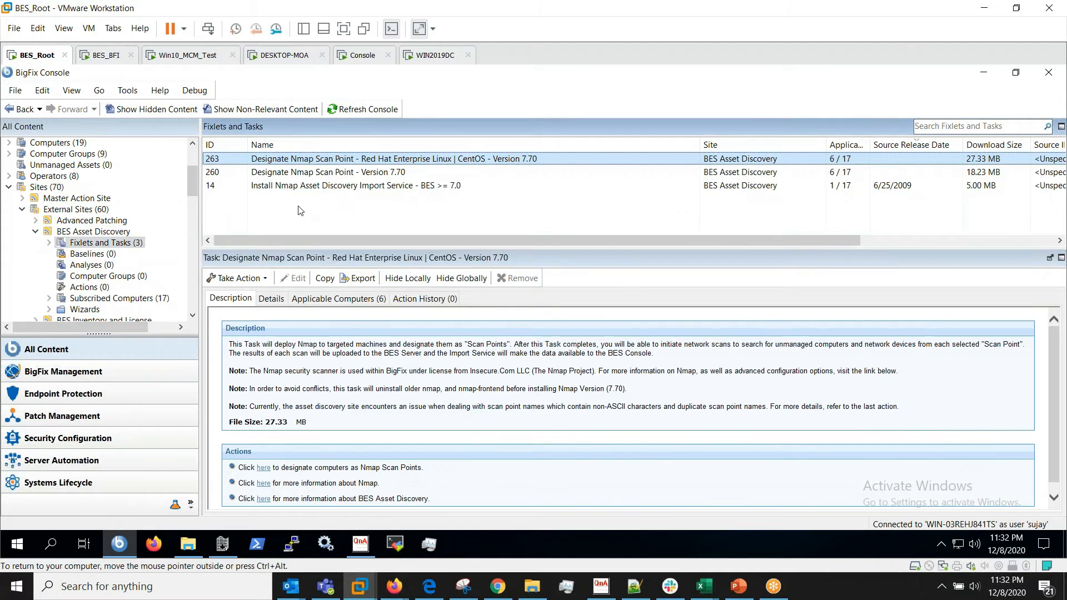
{"action": "left_click", "coordinate": [318, 189]}
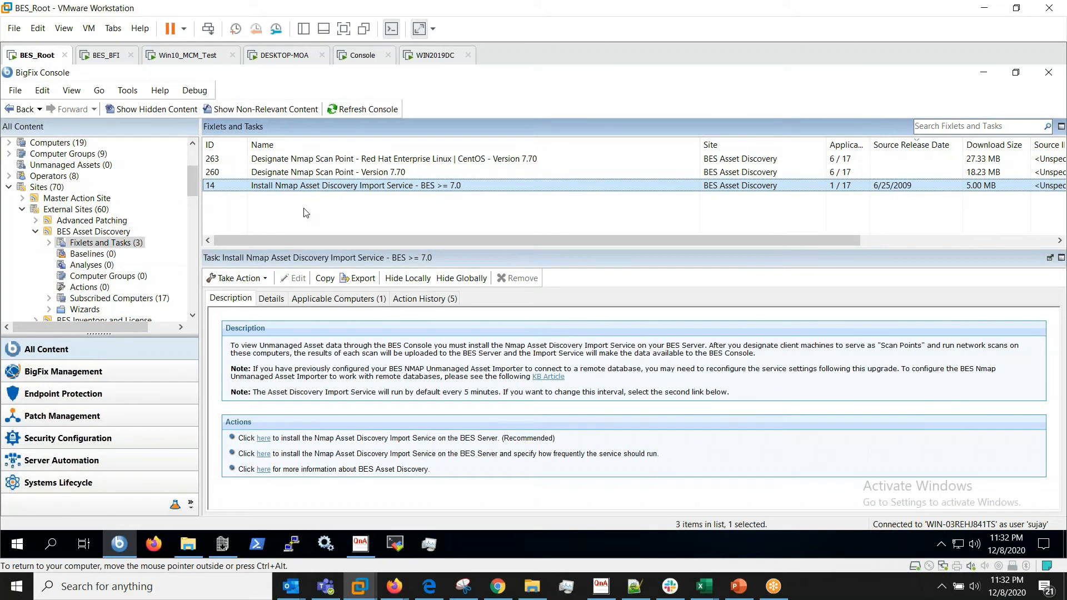
{"action": "left_click", "coordinate": [258, 280]}
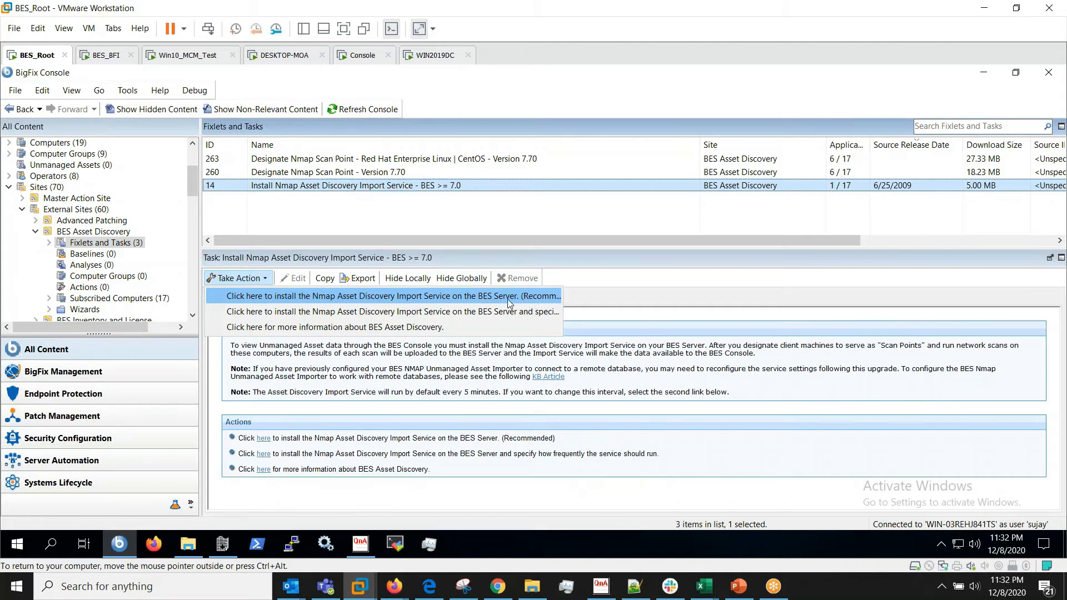
Deploy the import service with a 1-minute run interval to server WIN-03REHJ841TS.
{"action": "left_click", "coordinate": [418, 314]}
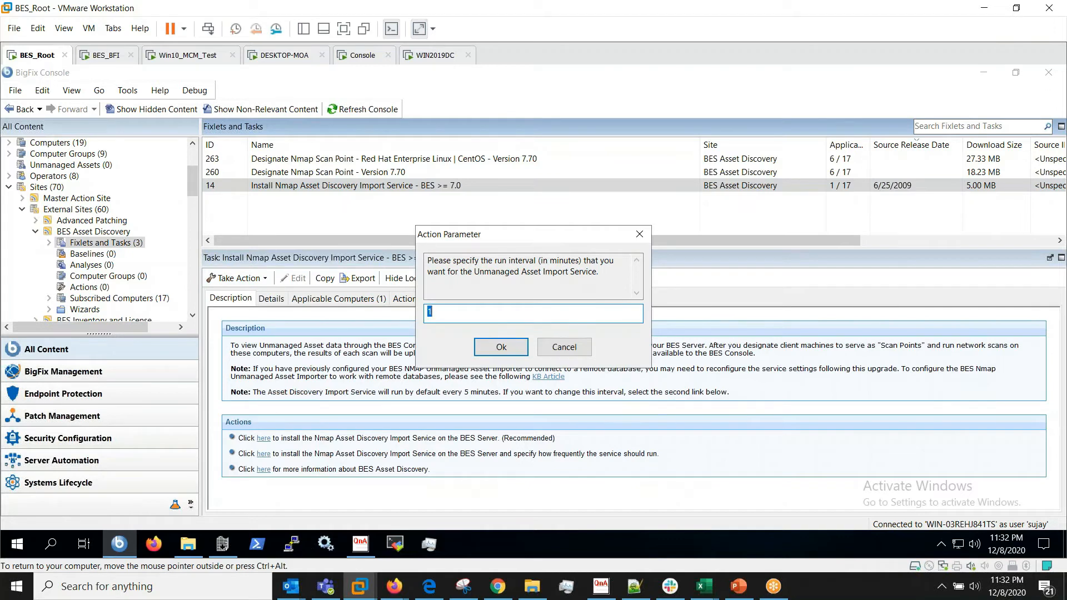
{"action": "left_click", "coordinate": [444, 315]}
{"action": "left_click", "coordinate": [503, 349]}
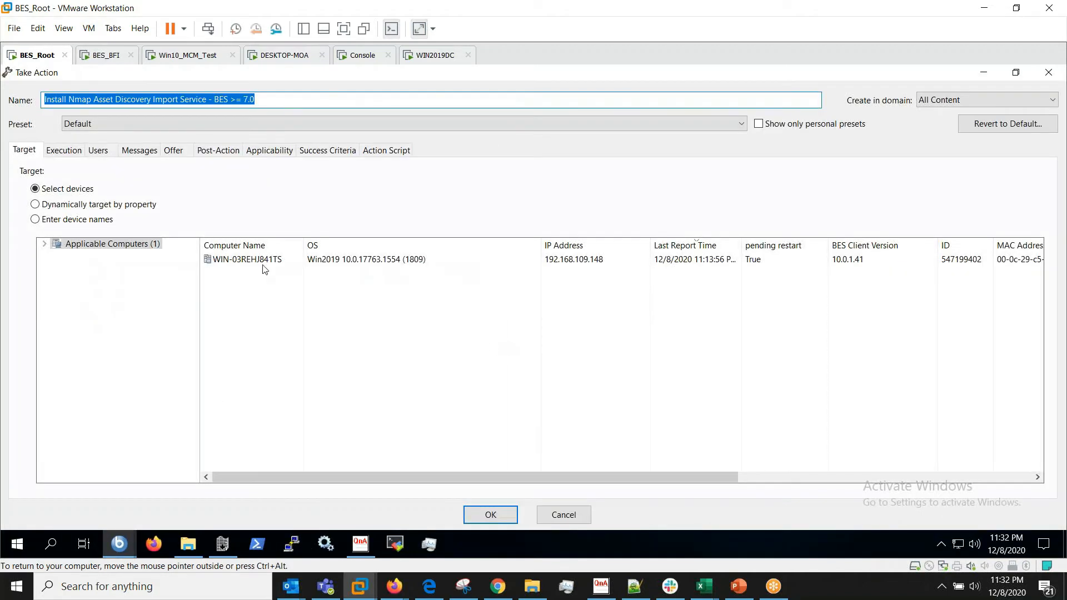
{"action": "left_click", "coordinate": [266, 267]}
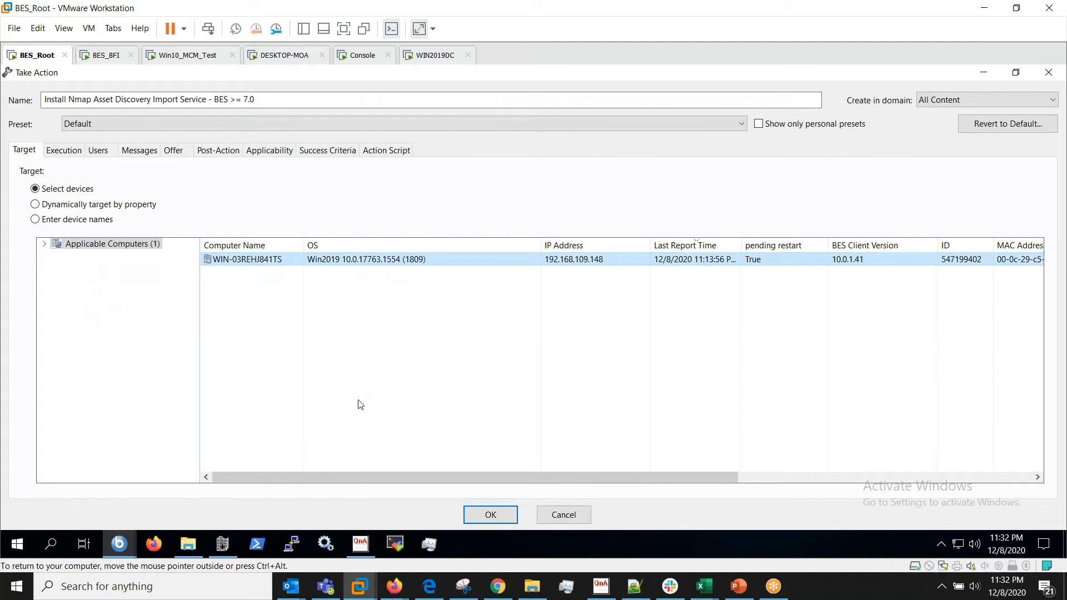
{"action": "left_click", "coordinate": [484, 517]}
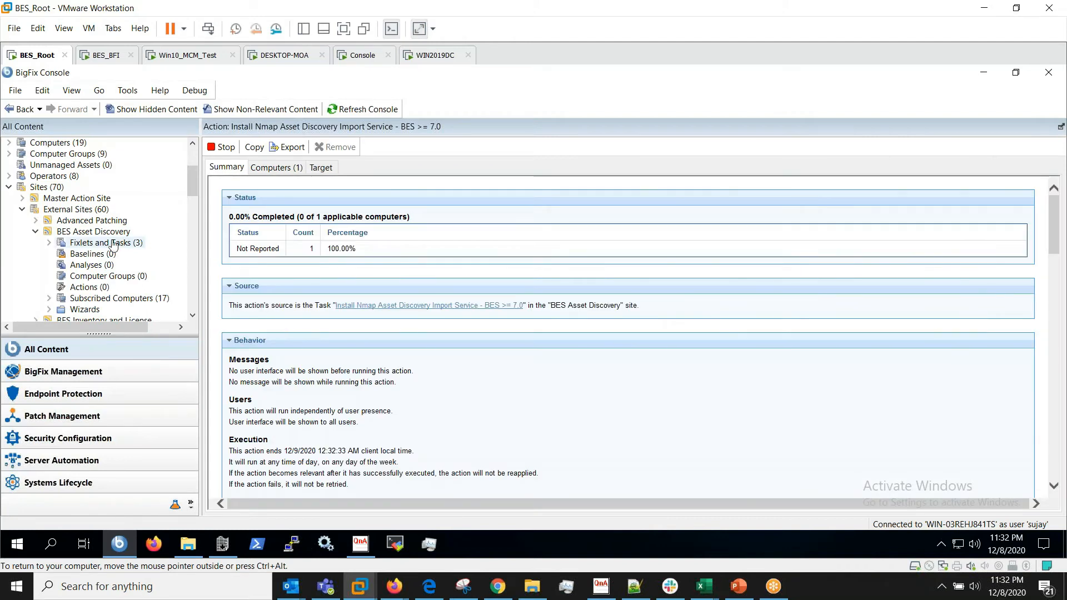
Select the Designate Nmap Scan Point - Version 7.70 task from the site's fixlets and tasks.
{"action": "left_click", "coordinate": [114, 242]}
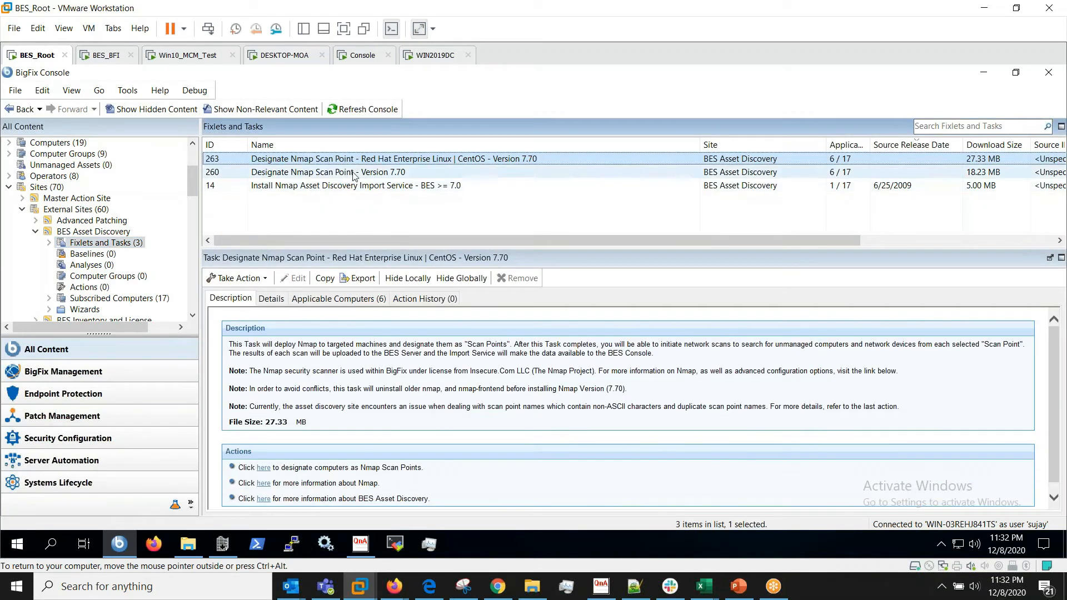
{"action": "left_click", "coordinate": [354, 172]}
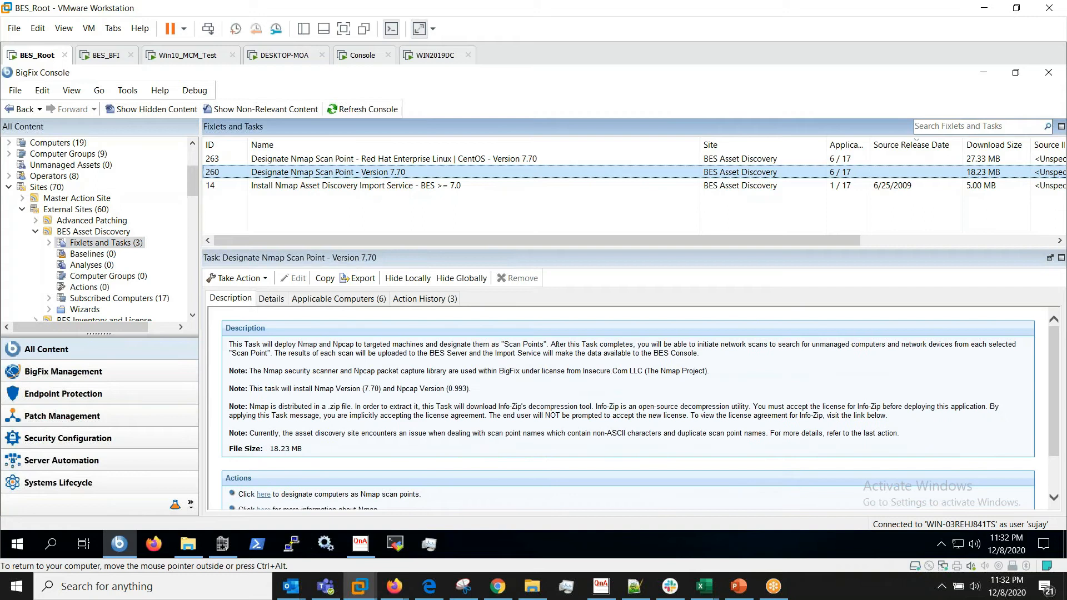
{"action": "left_click", "coordinate": [244, 282]}
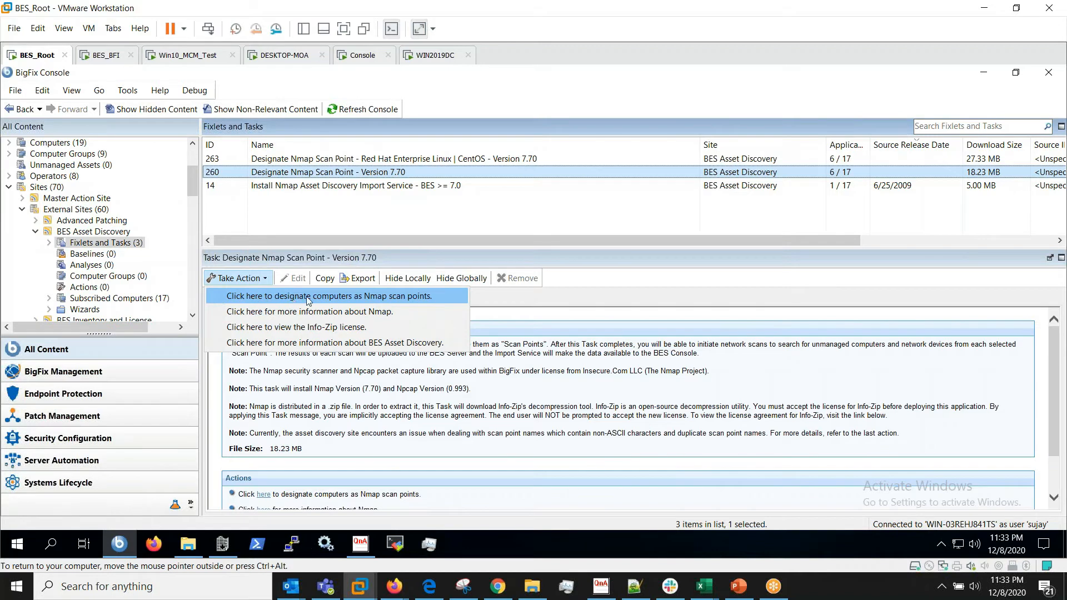
Designate BESBFI as the Nmap scan point and submit the action.
{"action": "left_click", "coordinate": [335, 296]}
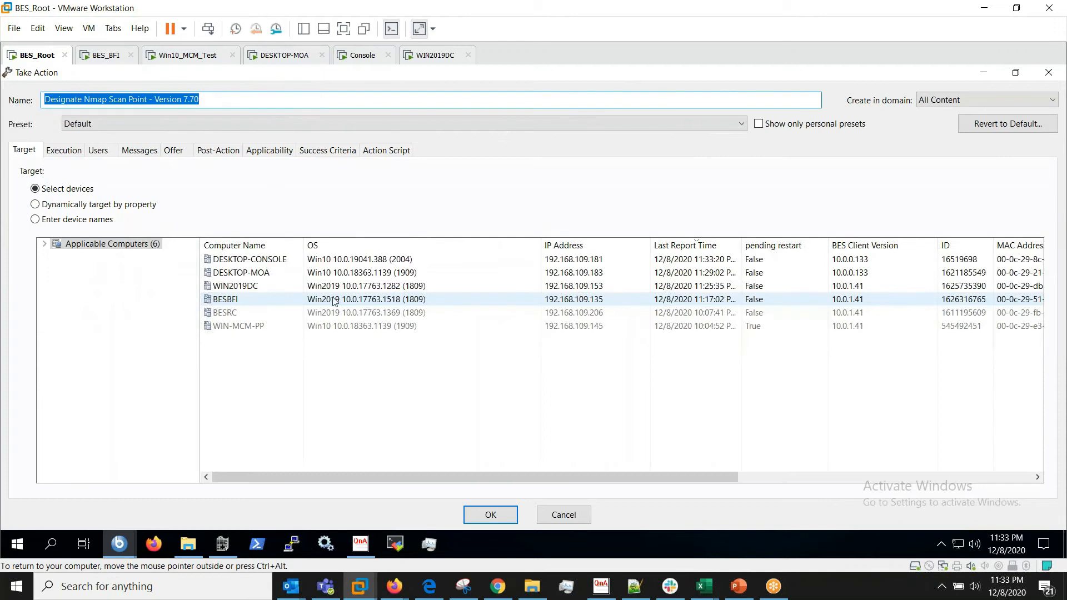
{"action": "left_click", "coordinate": [274, 305]}
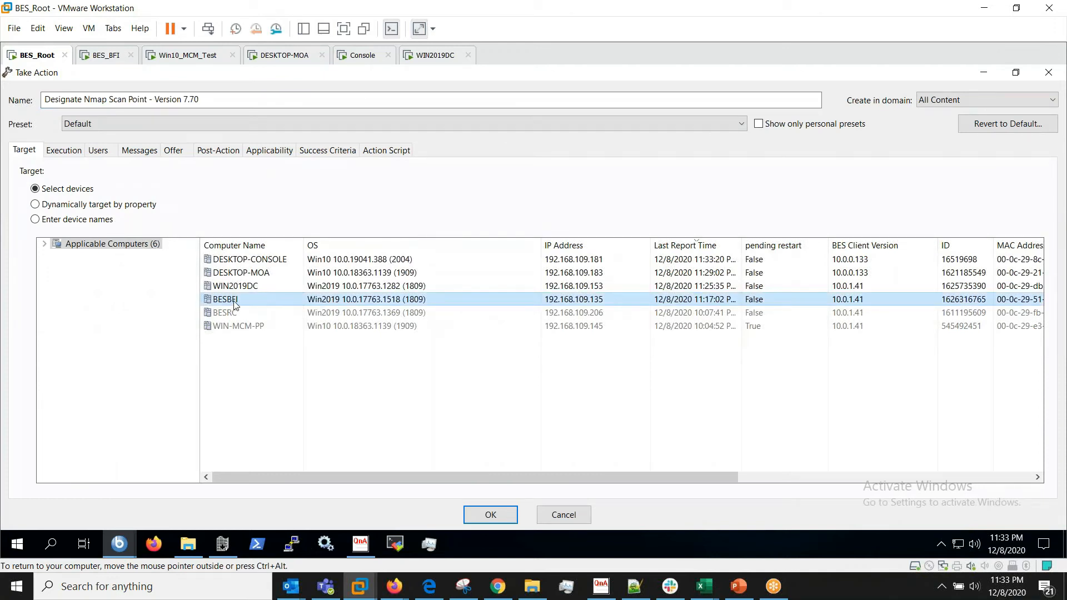
{"action": "left_click", "coordinate": [490, 515]}
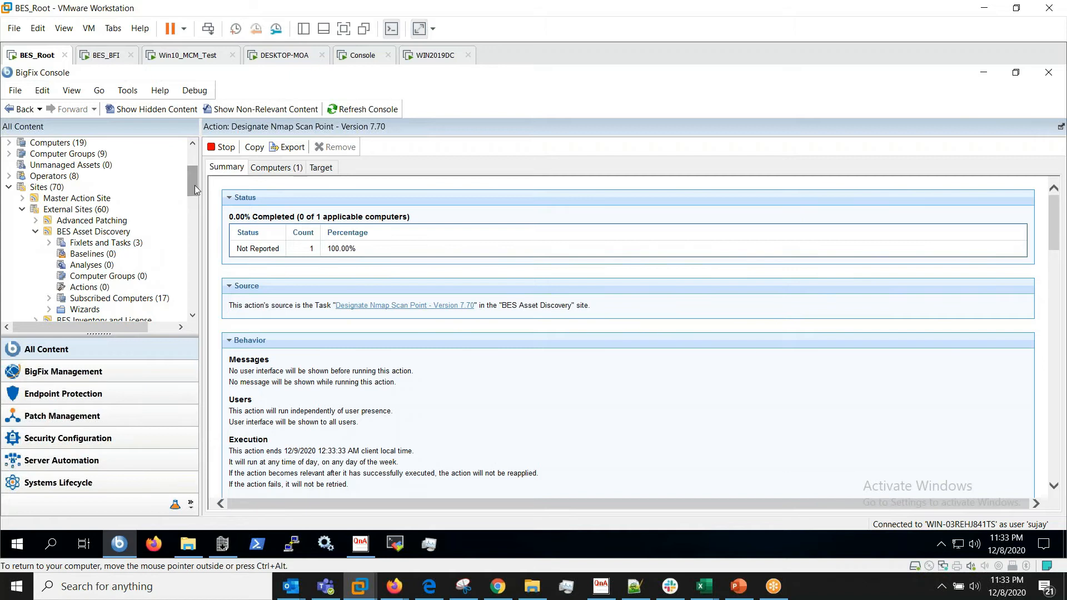
{"action": "left_click_drag", "start_coordinate": [194, 185], "coordinate": [194, 152]}
Check both Nmap actions reached 100% in Actions, then list the BES Asset Discovery site's tasks.
{"action": "left_click", "coordinate": [71, 188]}
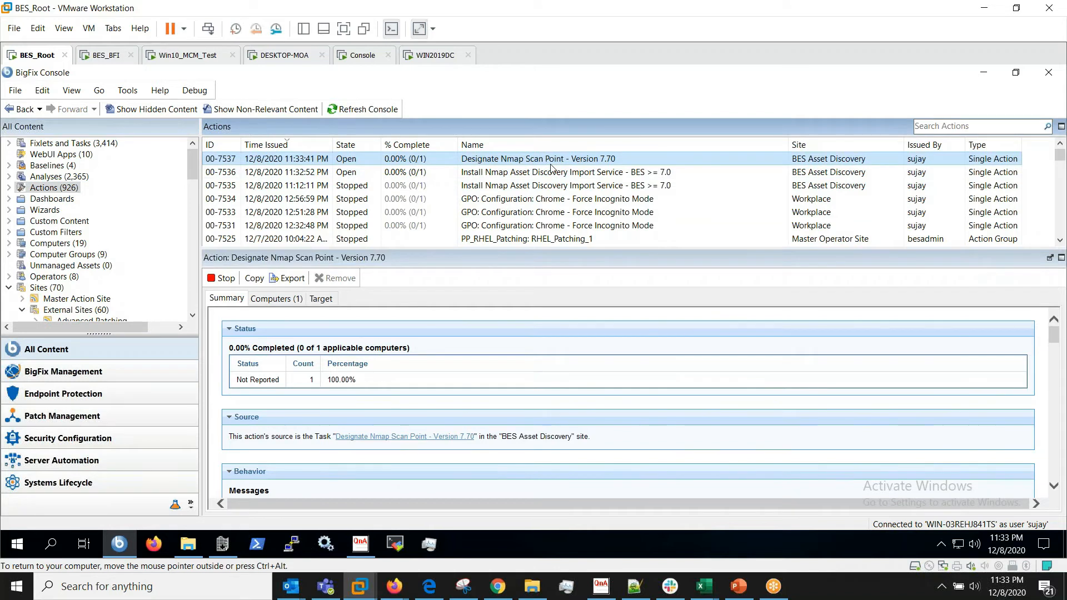
{"action": "left_click", "coordinate": [541, 173]}
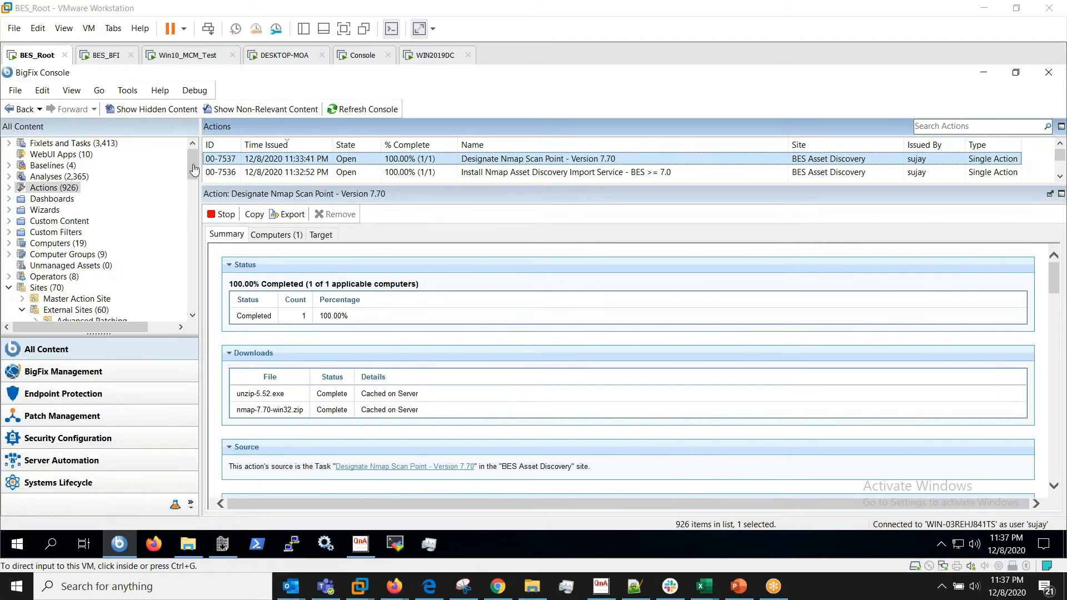
{"action": "left_click_drag", "start_coordinate": [193, 164], "coordinate": [193, 182]}
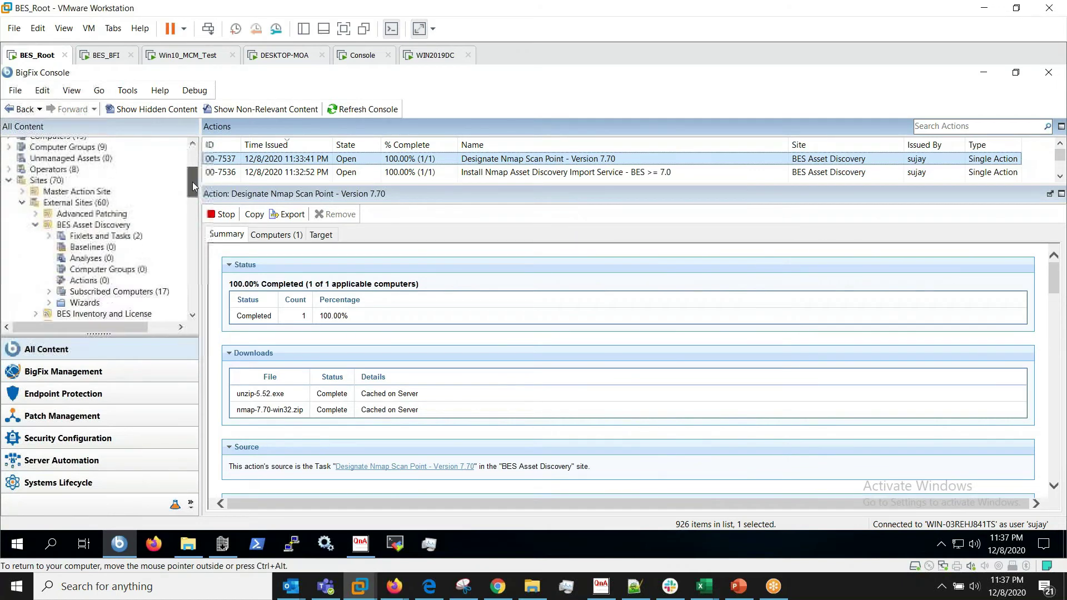
{"action": "left_click", "coordinate": [131, 237]}
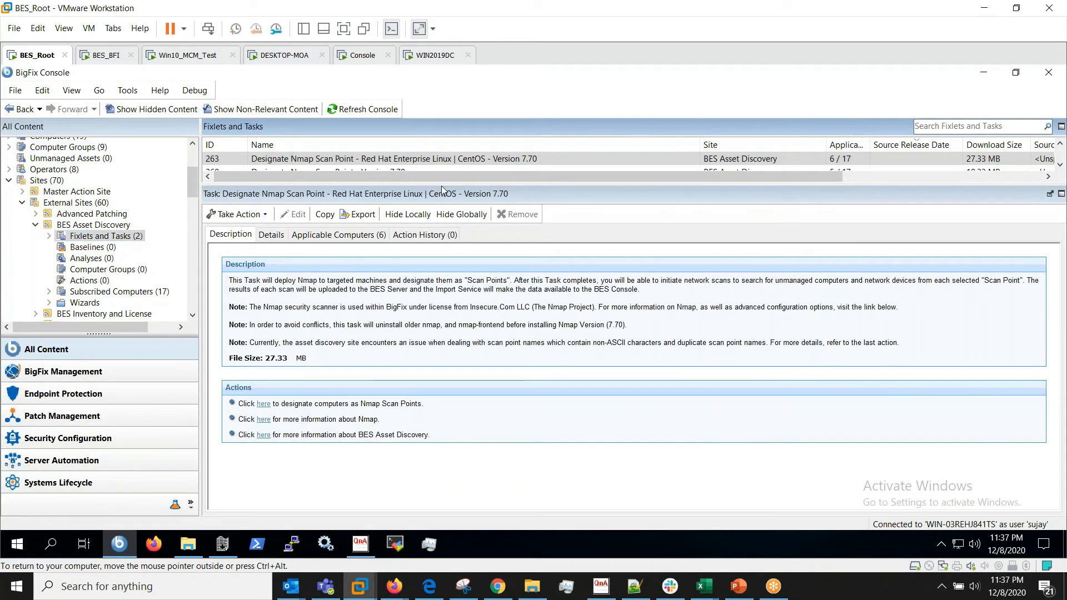
{"action": "left_click_drag", "start_coordinate": [445, 184], "coordinate": [398, 213]}
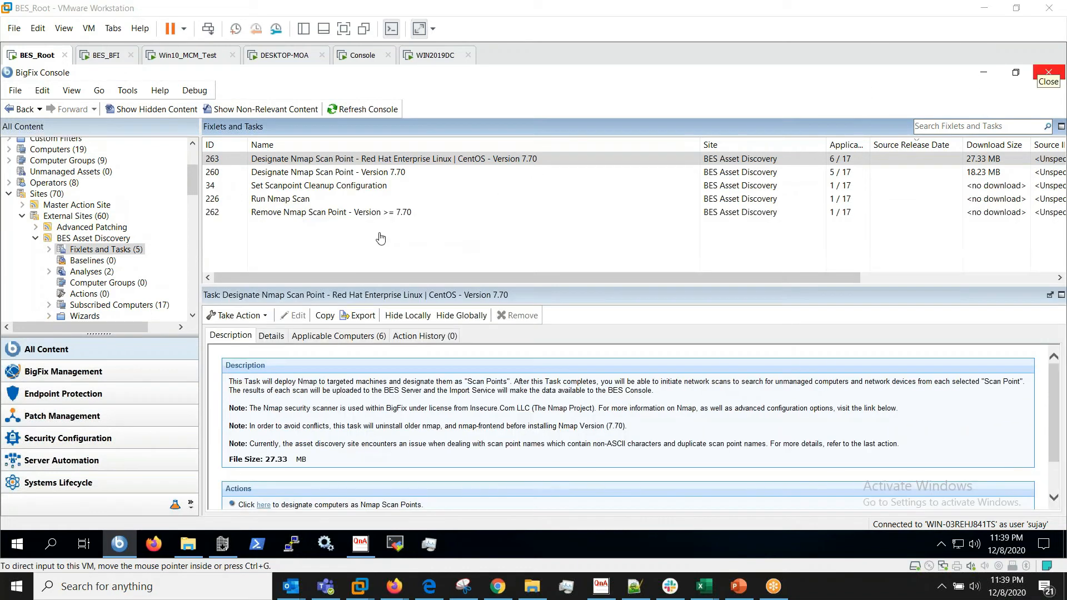
Start a local-subnet Nmap scan setup on BESBFI from the Run Nmap Scan task, then cancel it.
{"action": "left_click", "coordinate": [380, 240]}
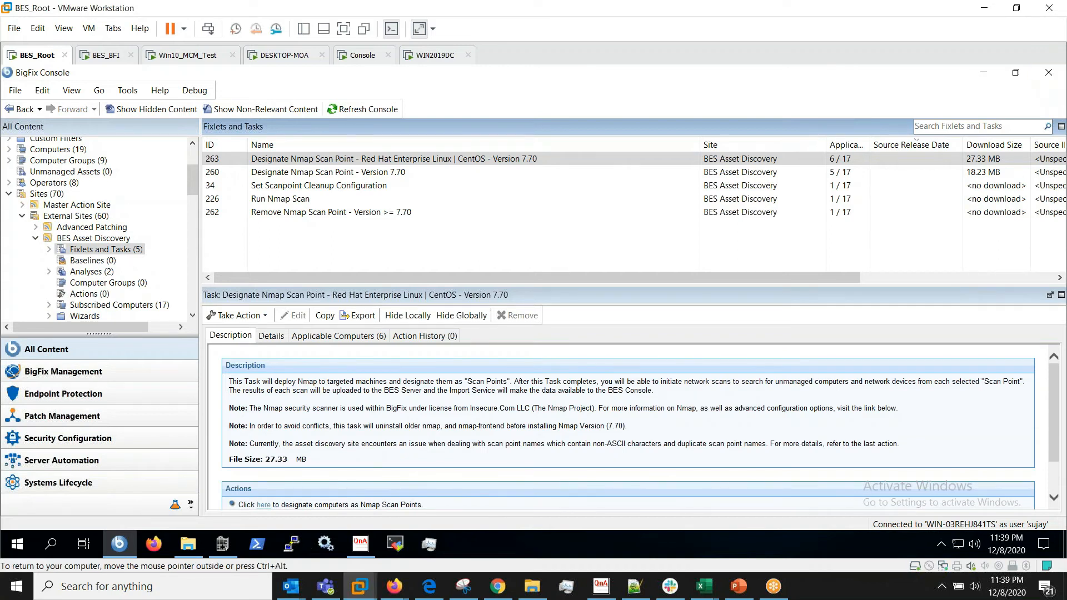
{"action": "left_click", "coordinate": [283, 200]}
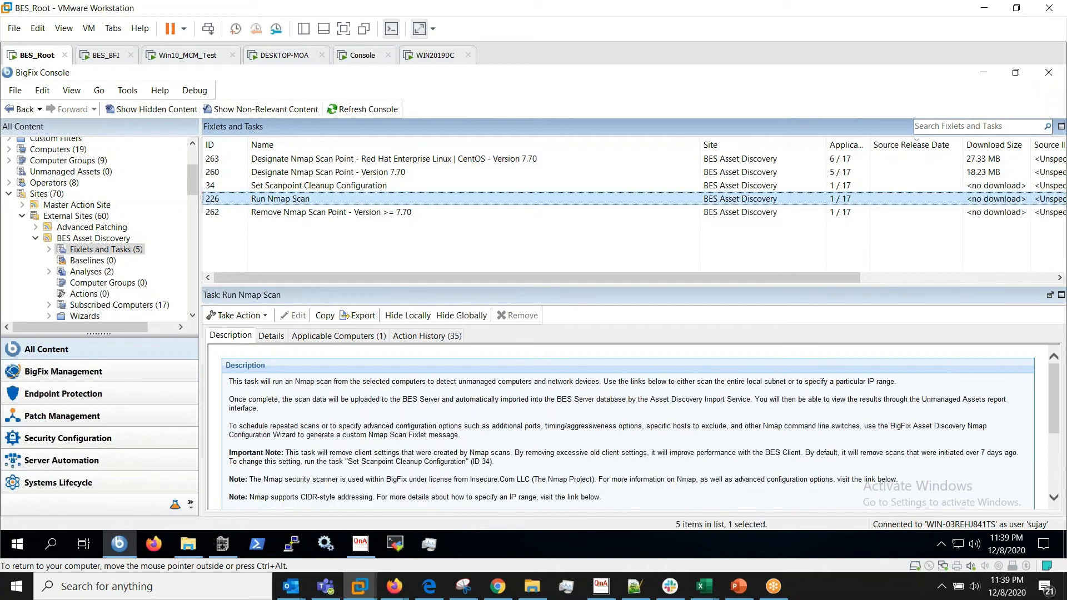
{"action": "left_click", "coordinate": [247, 321]}
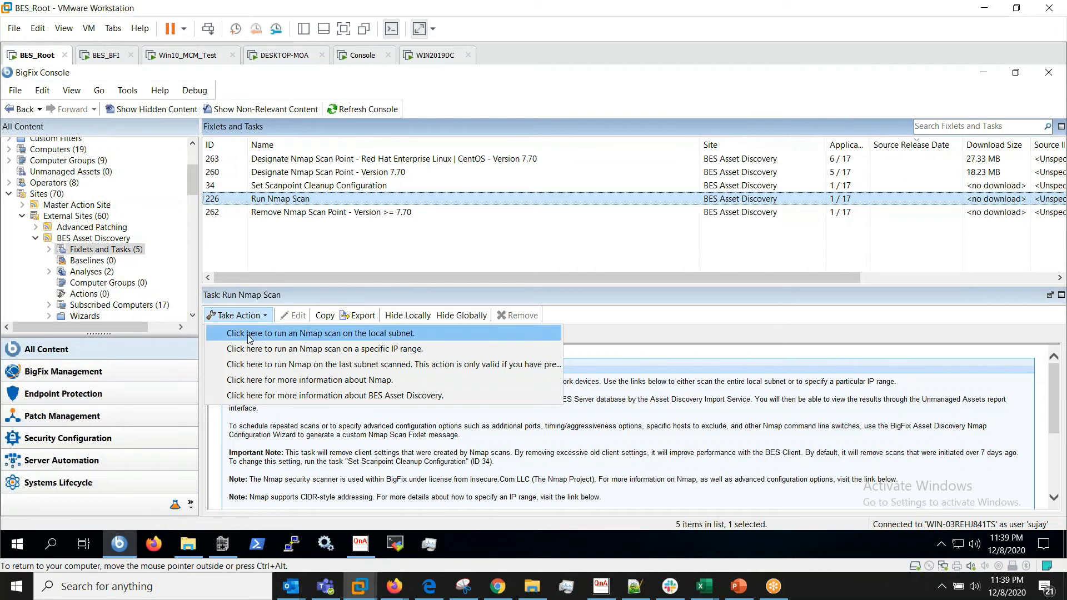
{"action": "left_click", "coordinate": [248, 334]}
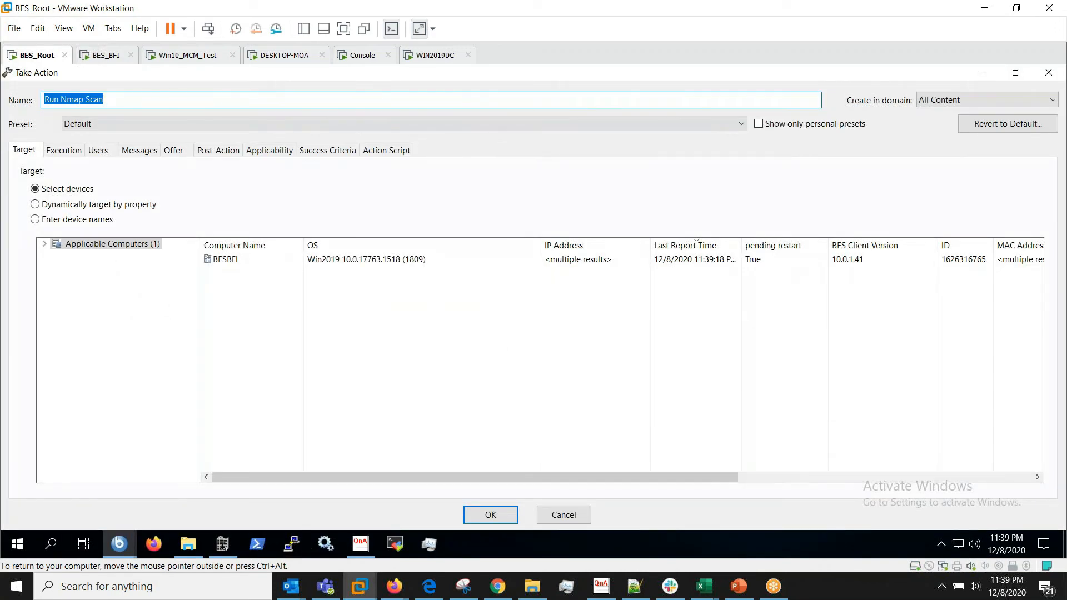
{"action": "left_click", "coordinate": [233, 261]}
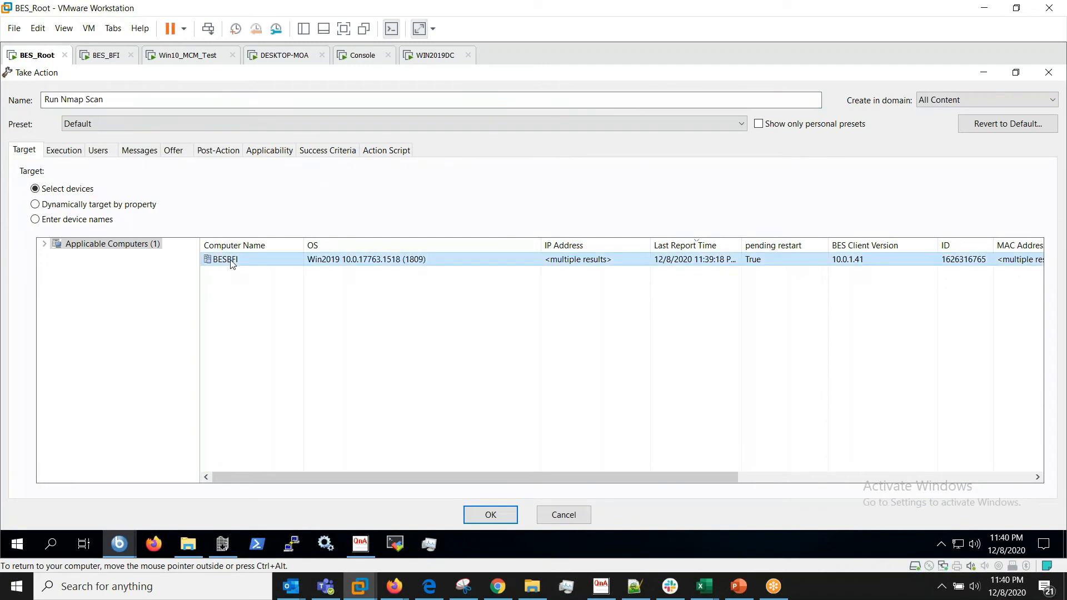
{"action": "left_click", "coordinate": [553, 516]}
Deploy the Run Nmap Scan action on the local subnet targeting the BESBFI scan point.
{"action": "left_click", "coordinate": [249, 319]}
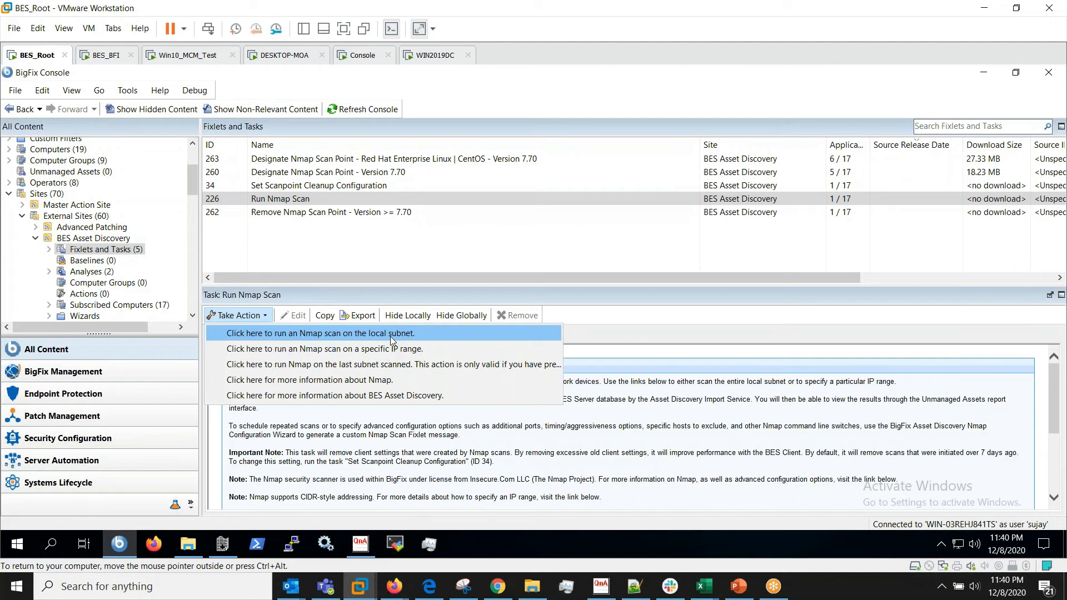
{"action": "left_click", "coordinate": [391, 336]}
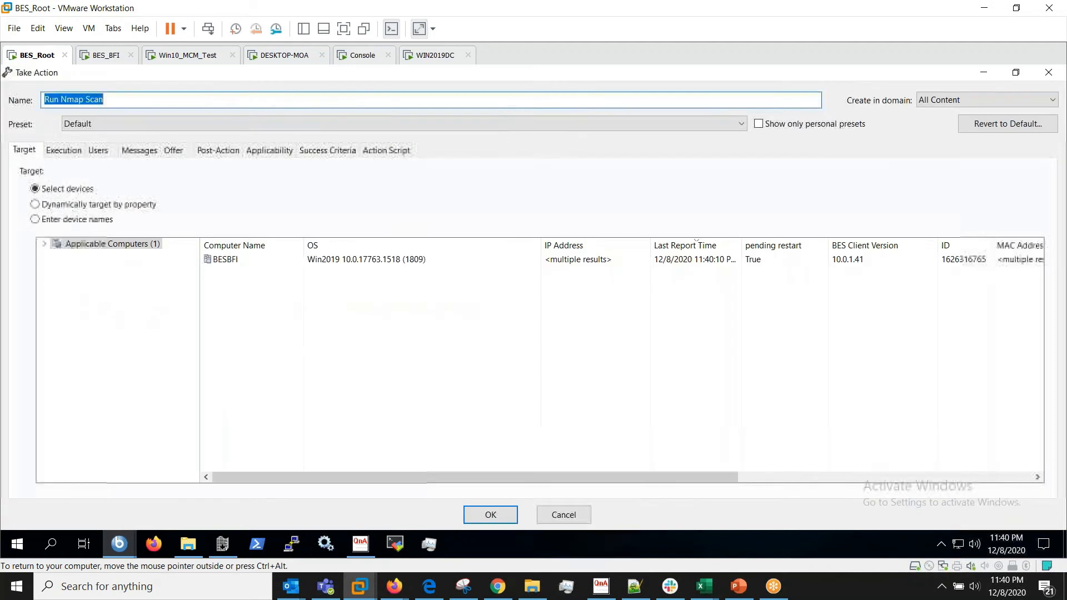
{"action": "left_click", "coordinate": [243, 266]}
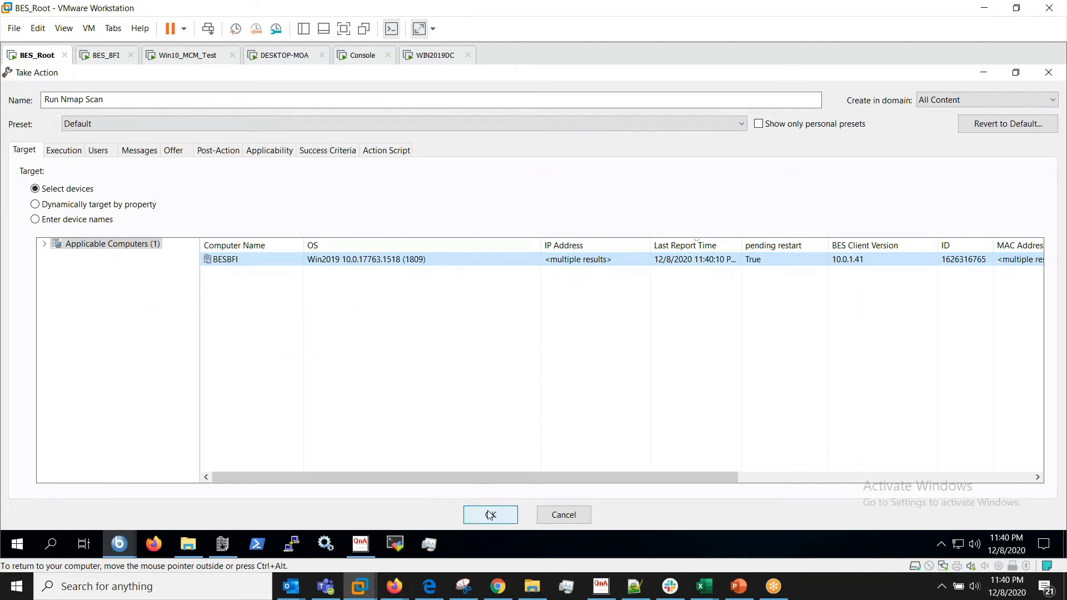
{"action": "left_click", "coordinate": [491, 515]}
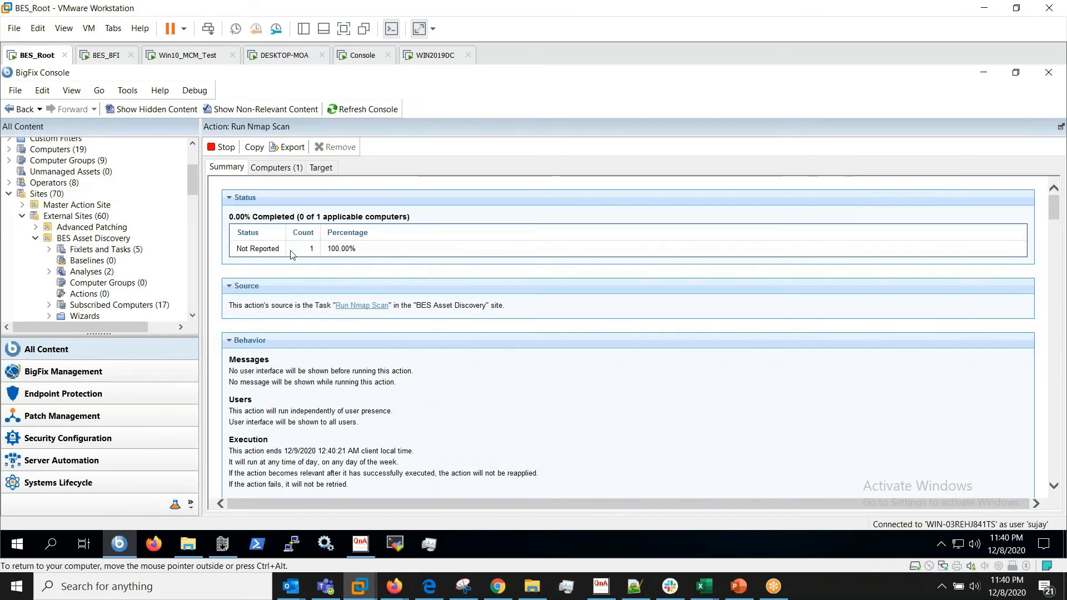
{"action": "left_click_drag", "start_coordinate": [195, 189], "coordinate": [194, 176]}
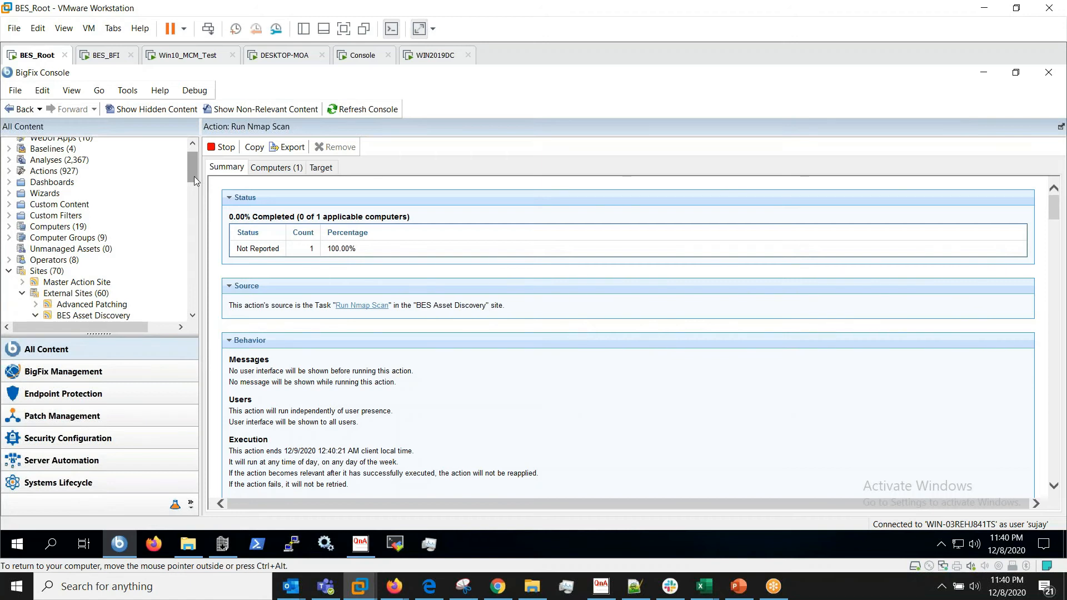
{"action": "left_click_drag", "start_coordinate": [195, 176], "coordinate": [195, 166]}
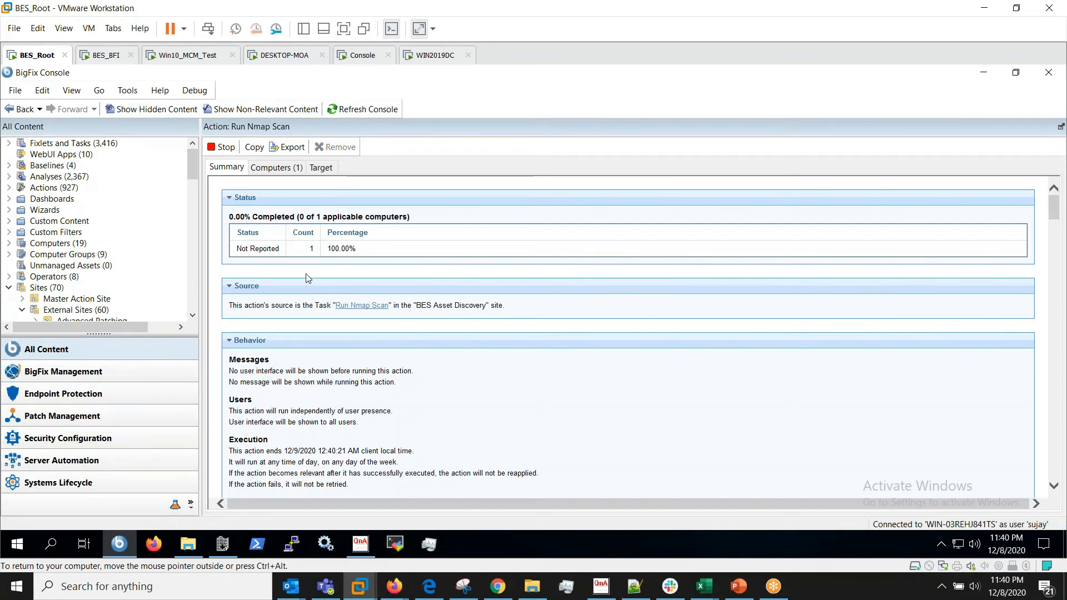
List the unmanaged assets to find the discovered asset 192.168.109.185.
{"action": "left_click", "coordinate": [102, 266]}
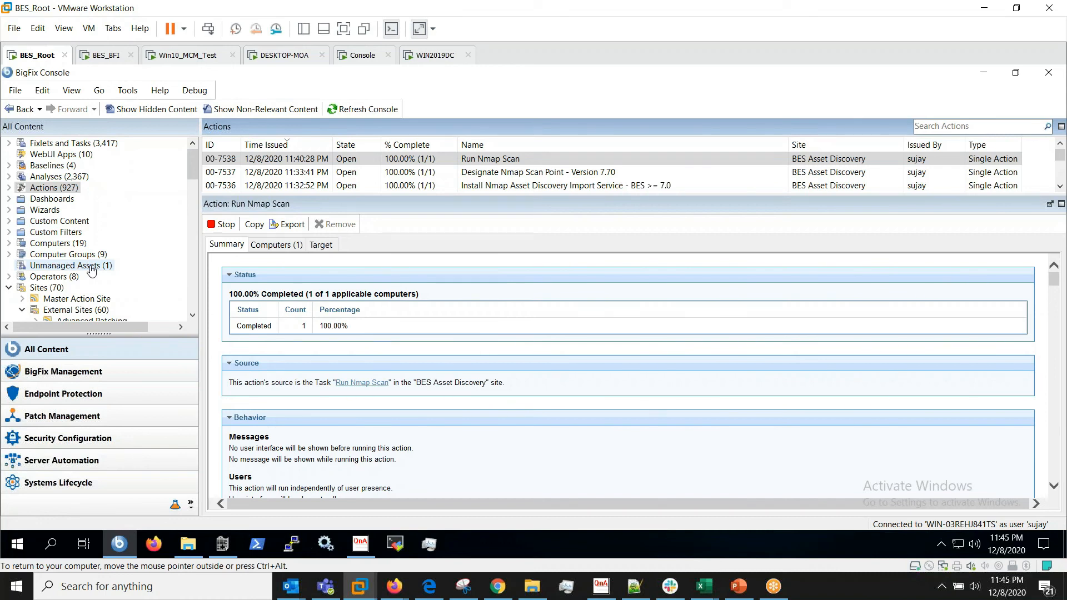
Show the newly discovered unmanaged asset's details with a taller asset list pane.
{"action": "left_click", "coordinate": [91, 267]}
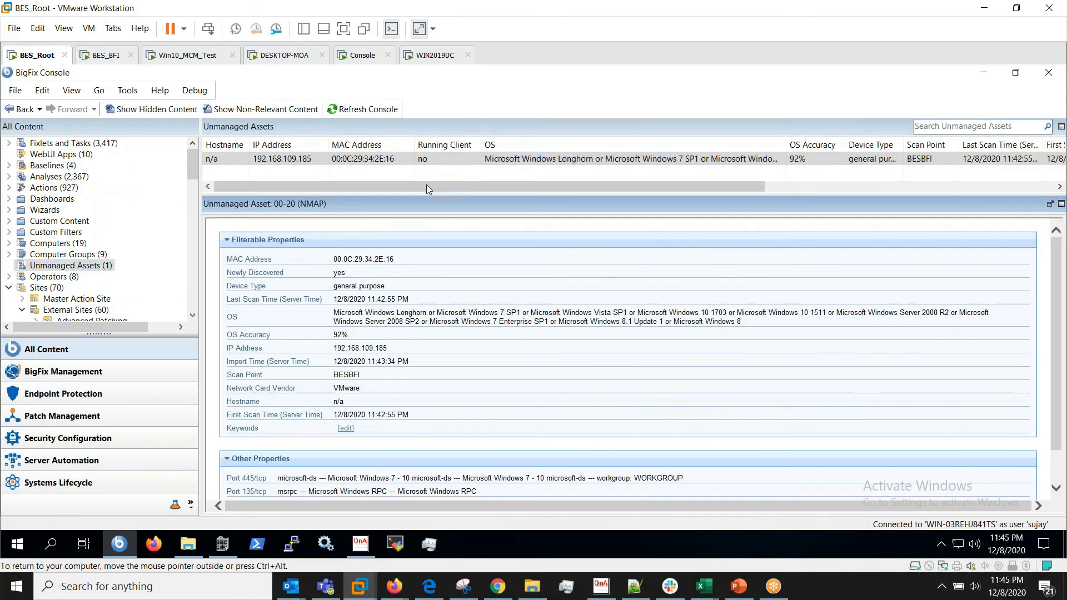
{"action": "left_click_drag", "start_coordinate": [454, 194], "coordinate": [448, 242]}
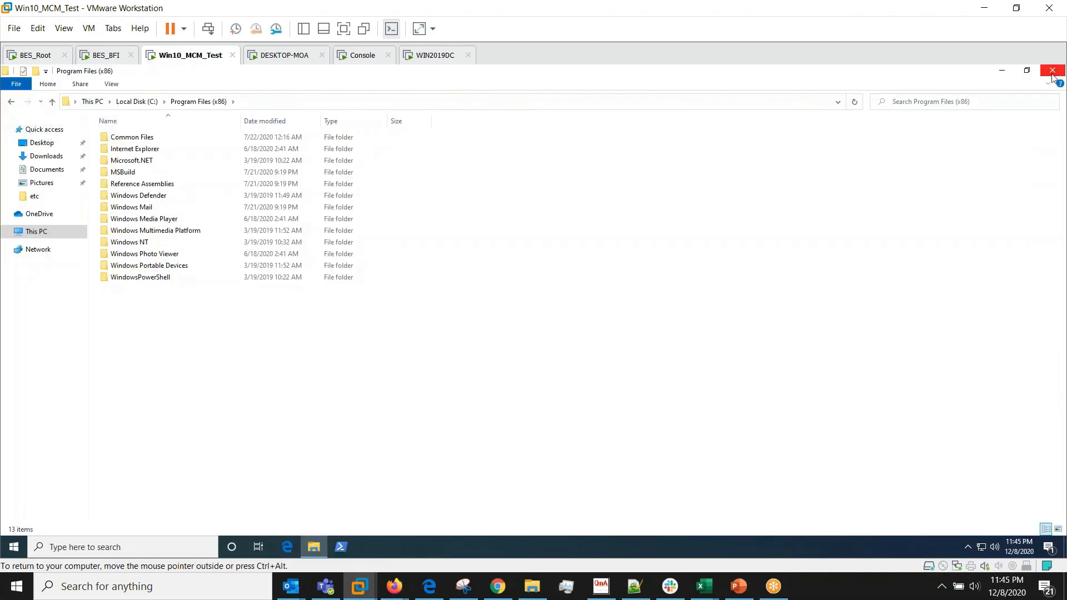
Run ipconfig on Win10_MCM_Test and highlight its IPv4 address 192.168.109.185.
{"action": "left_click", "coordinate": [1053, 70]}
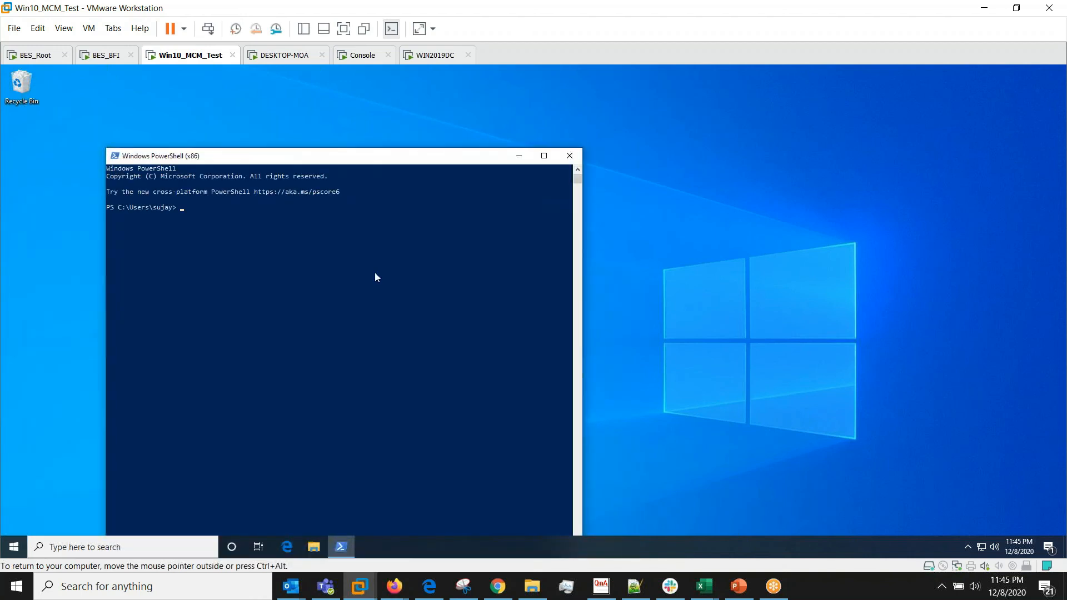
{"action": "type", "text": "ip"}
{"action": "type", "text": "config"}
{"action": "key", "text": "Return"}
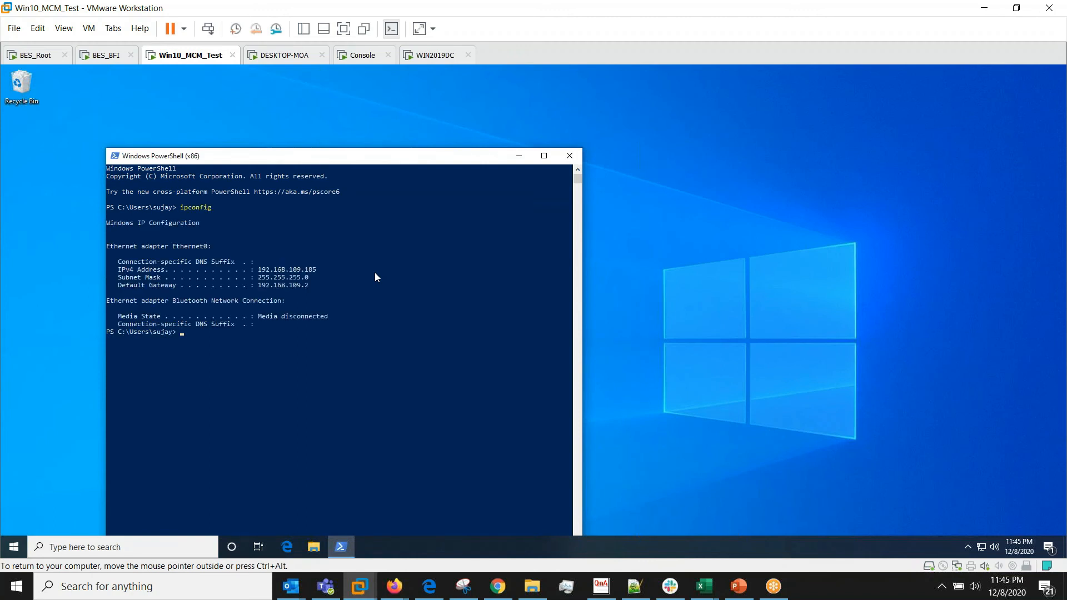
{"action": "left_click_drag", "start_coordinate": [257, 269], "coordinate": [316, 273]}
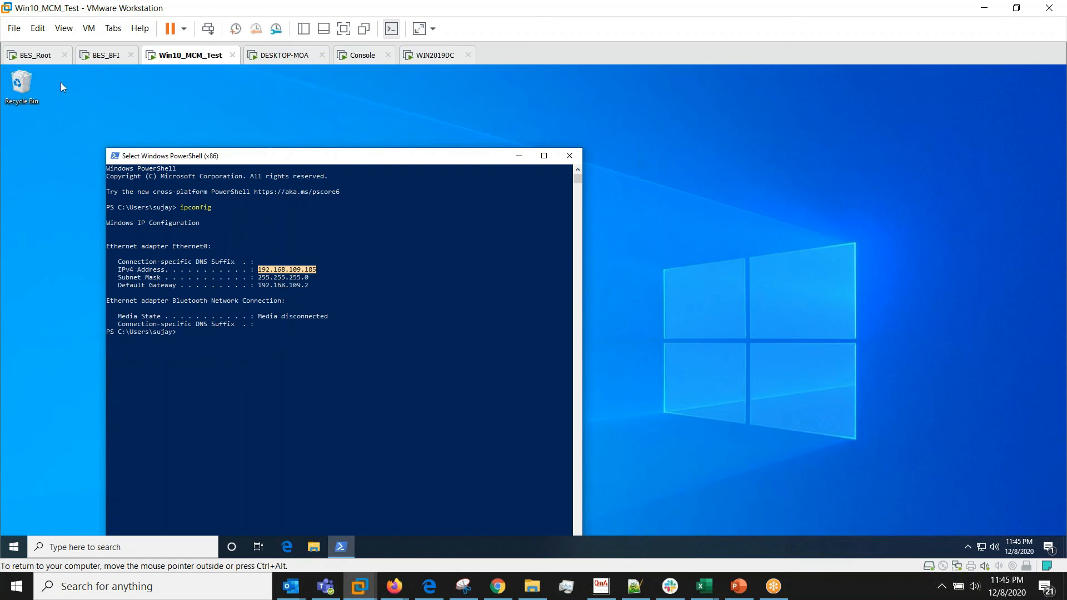
{"action": "left_click", "coordinate": [36, 56]}
Browse to C:\Program Files (x86) on the test machine, then return to the BigFix server machine.
{"action": "left_click", "coordinate": [313, 546]}
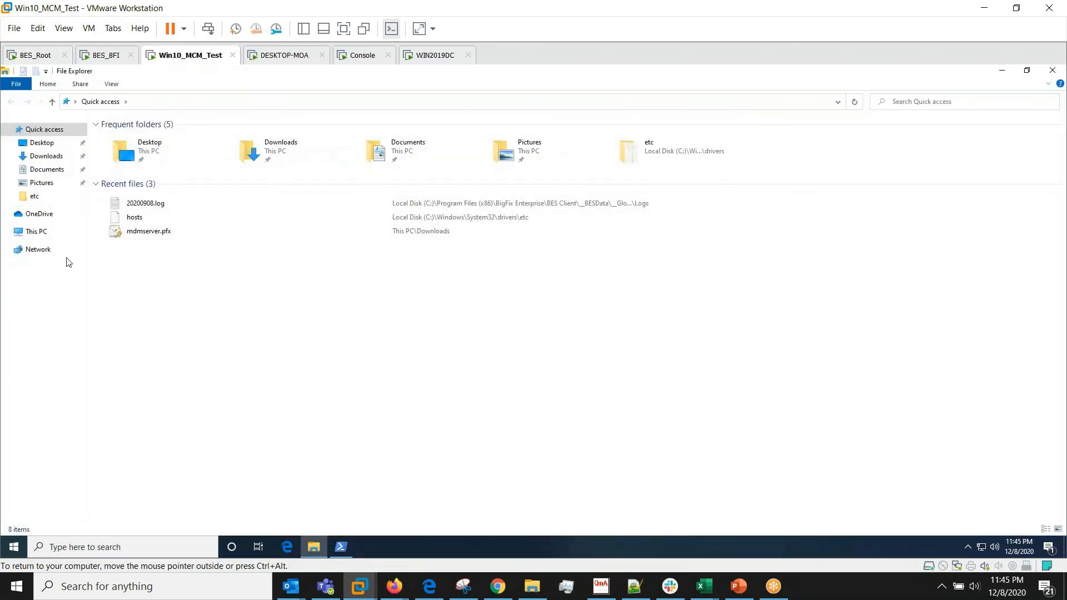
{"action": "left_click", "coordinate": [36, 231]}
{"action": "left_click", "coordinate": [174, 233]}
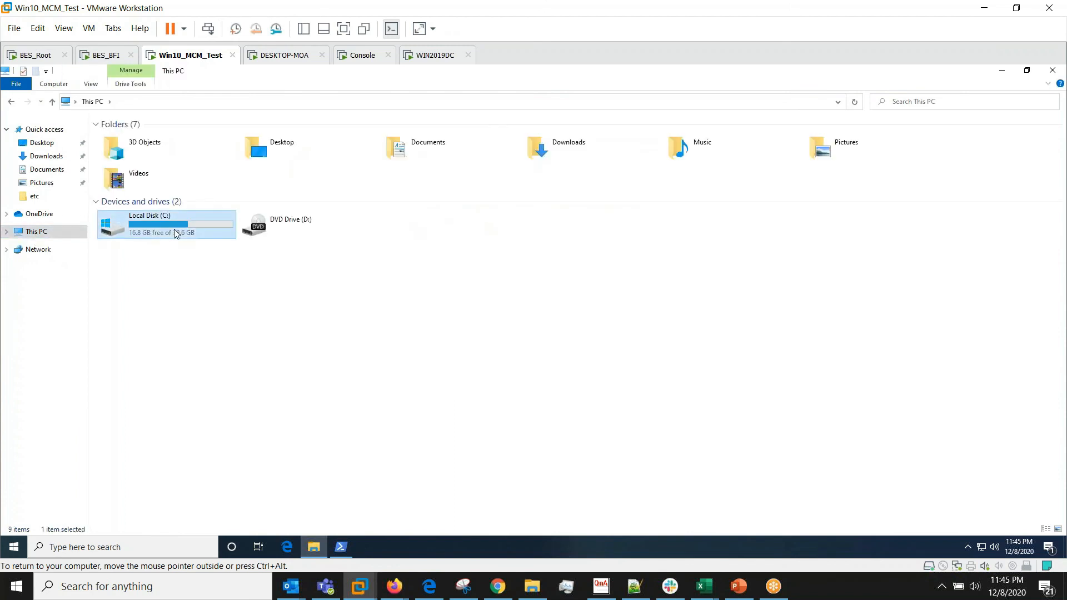
{"action": "double_click", "coordinate": [175, 232]}
{"action": "double_click", "coordinate": [172, 160]}
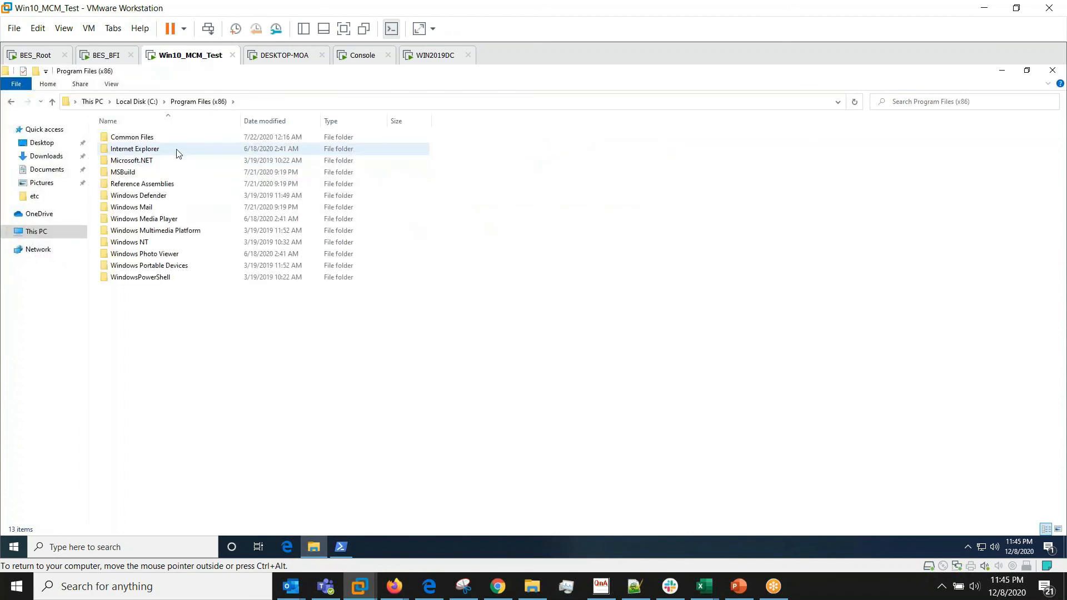
{"action": "mouse_move", "coordinate": [132, 137]}
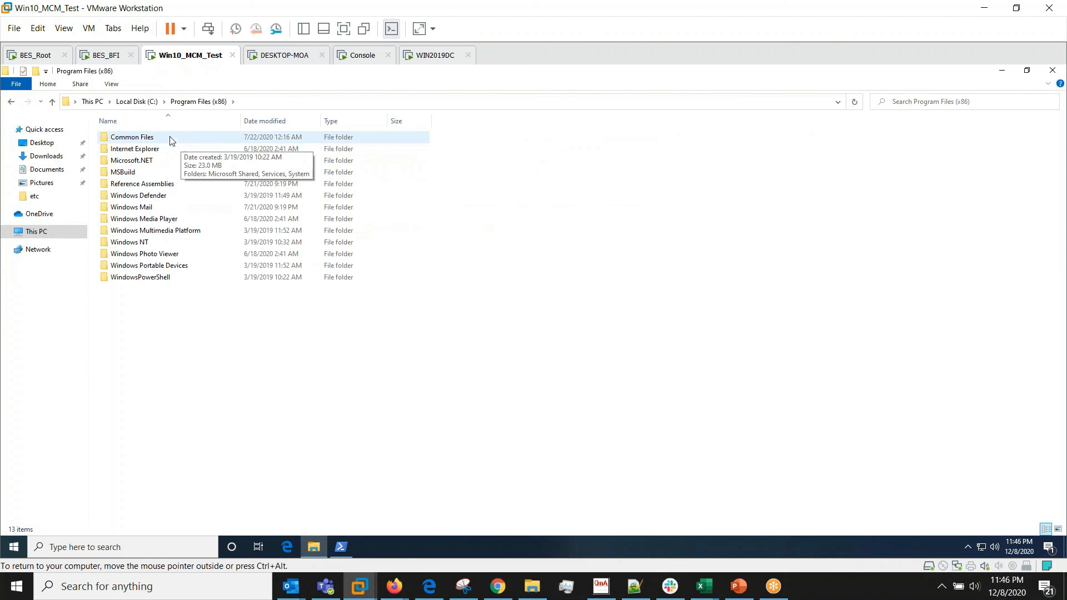
{"action": "left_click", "coordinate": [37, 55]}
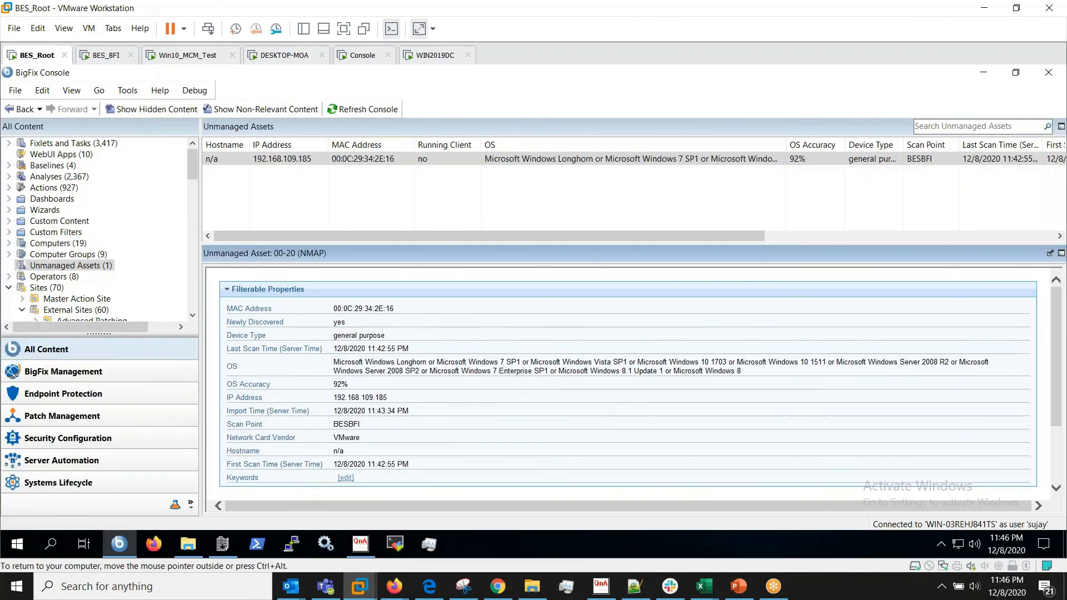
{"action": "left_click", "coordinate": [54, 187]}
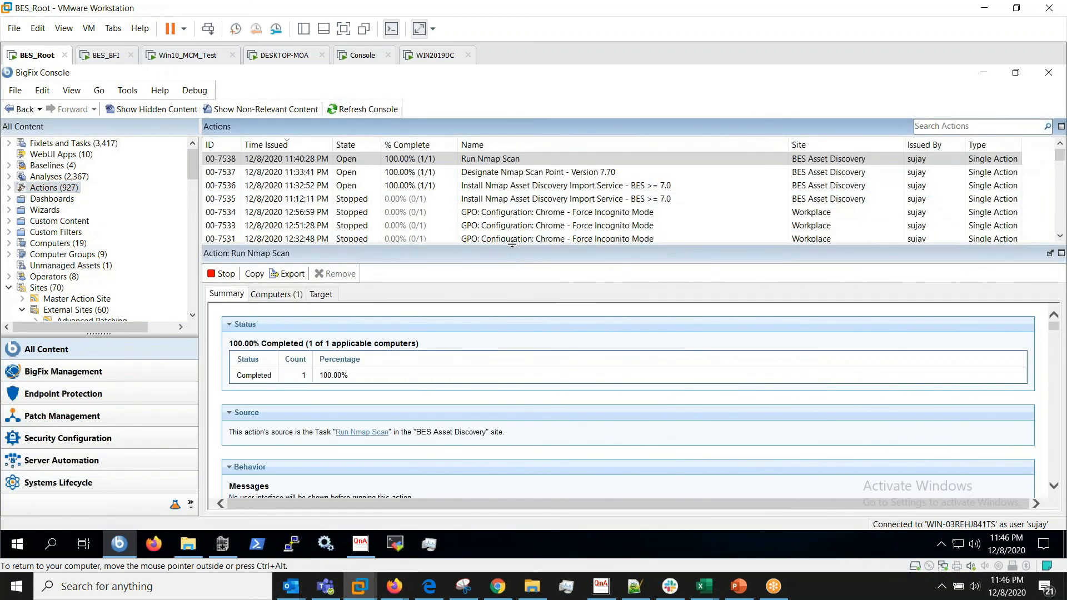
{"action": "left_click_drag", "start_coordinate": [512, 247], "coordinate": [521, 196]}
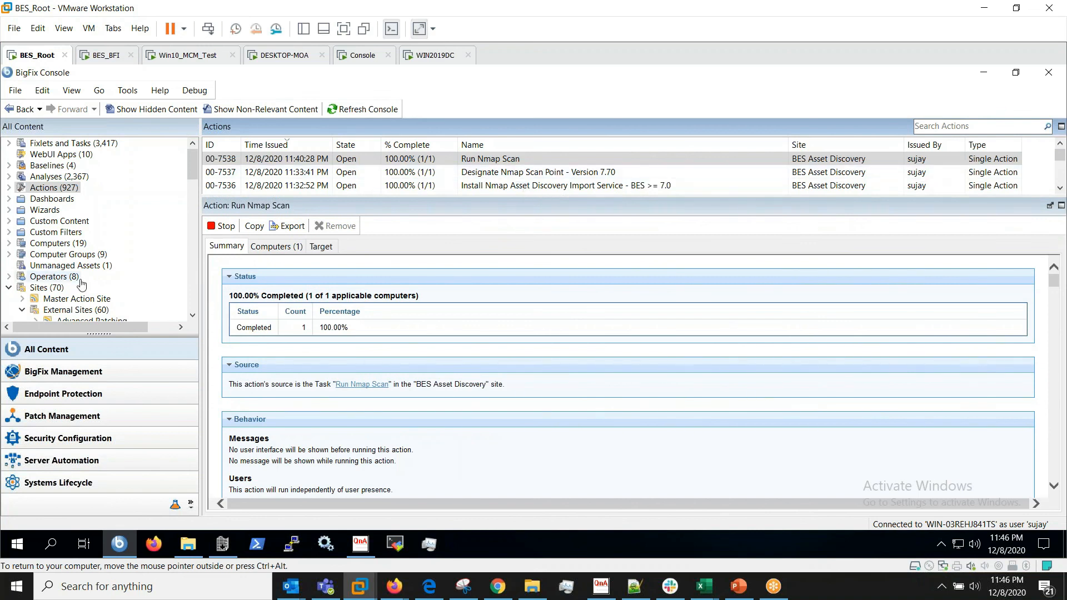
{"action": "left_click", "coordinate": [67, 265]}
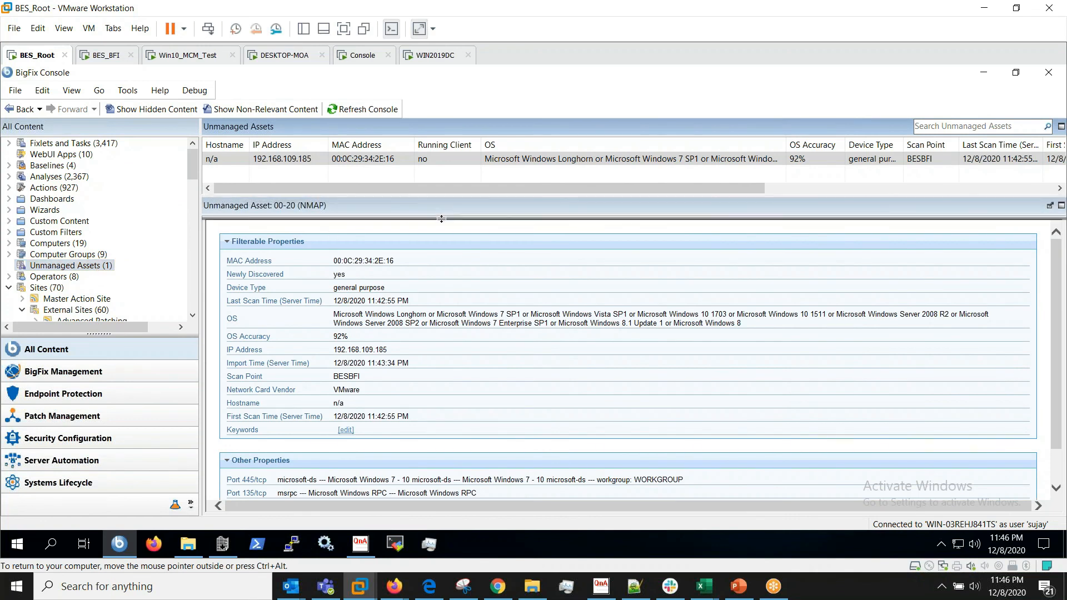
{"action": "left_click_drag", "start_coordinate": [441, 194], "coordinate": [442, 228]}
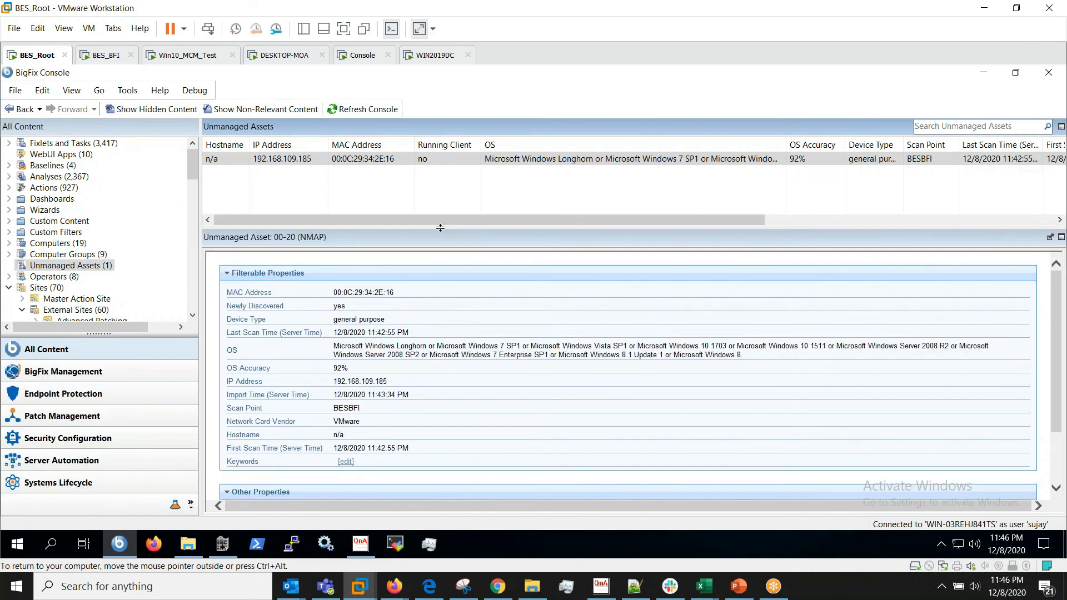